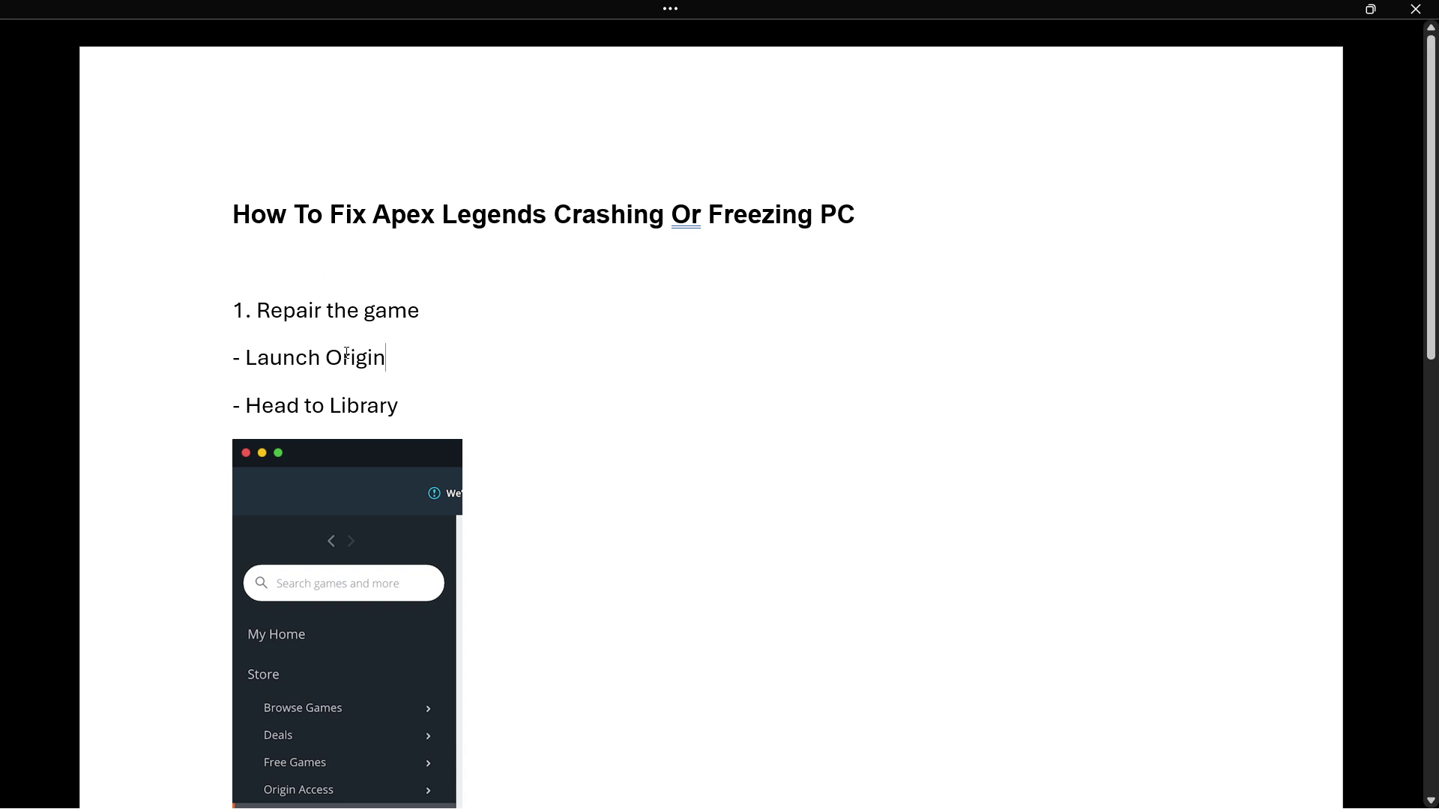
{"action": "scroll", "coordinate": [413, 284], "scroll_direction": "down", "scroll_amount": 1}
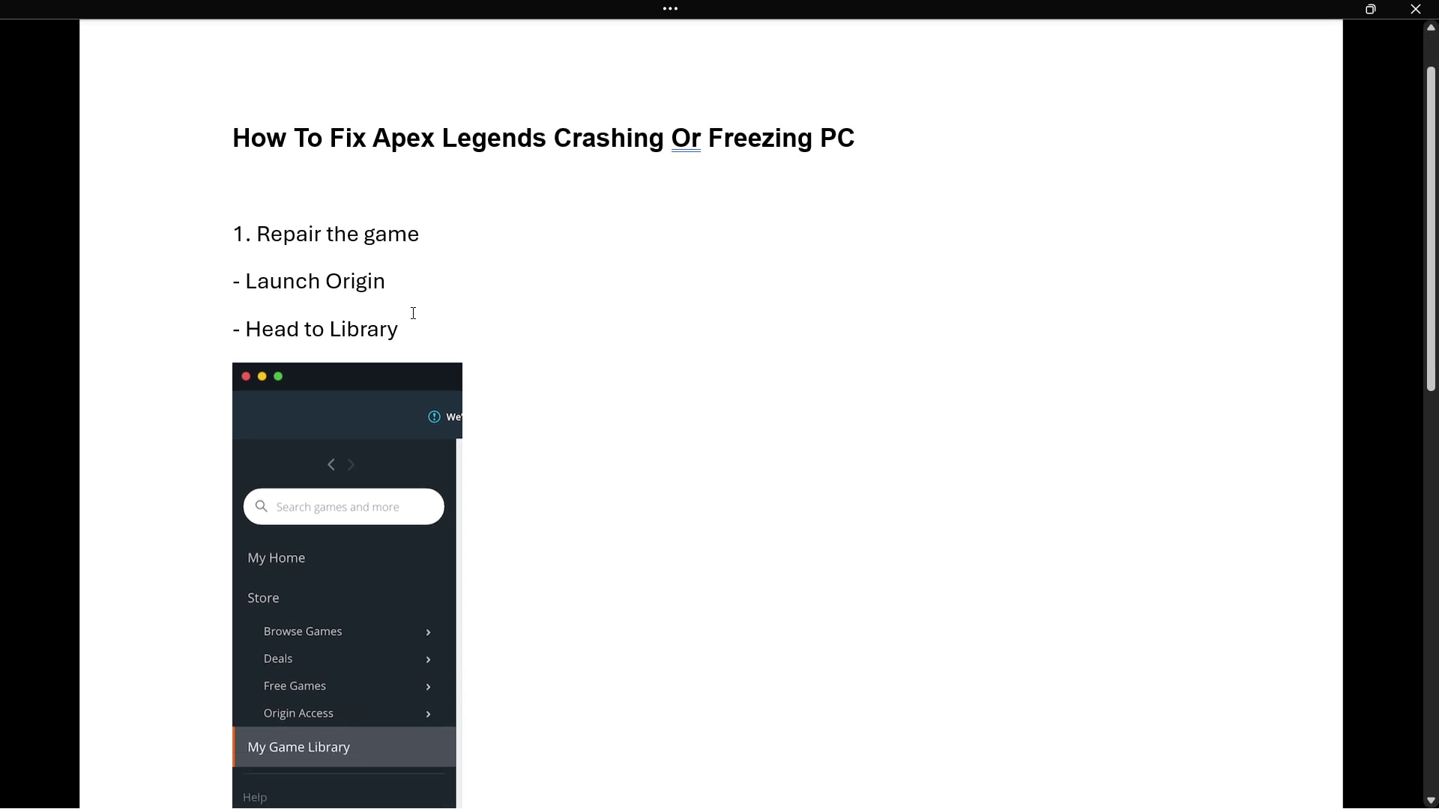
{"action": "scroll", "coordinate": [412, 322], "scroll_direction": "down", "scroll_amount": 1}
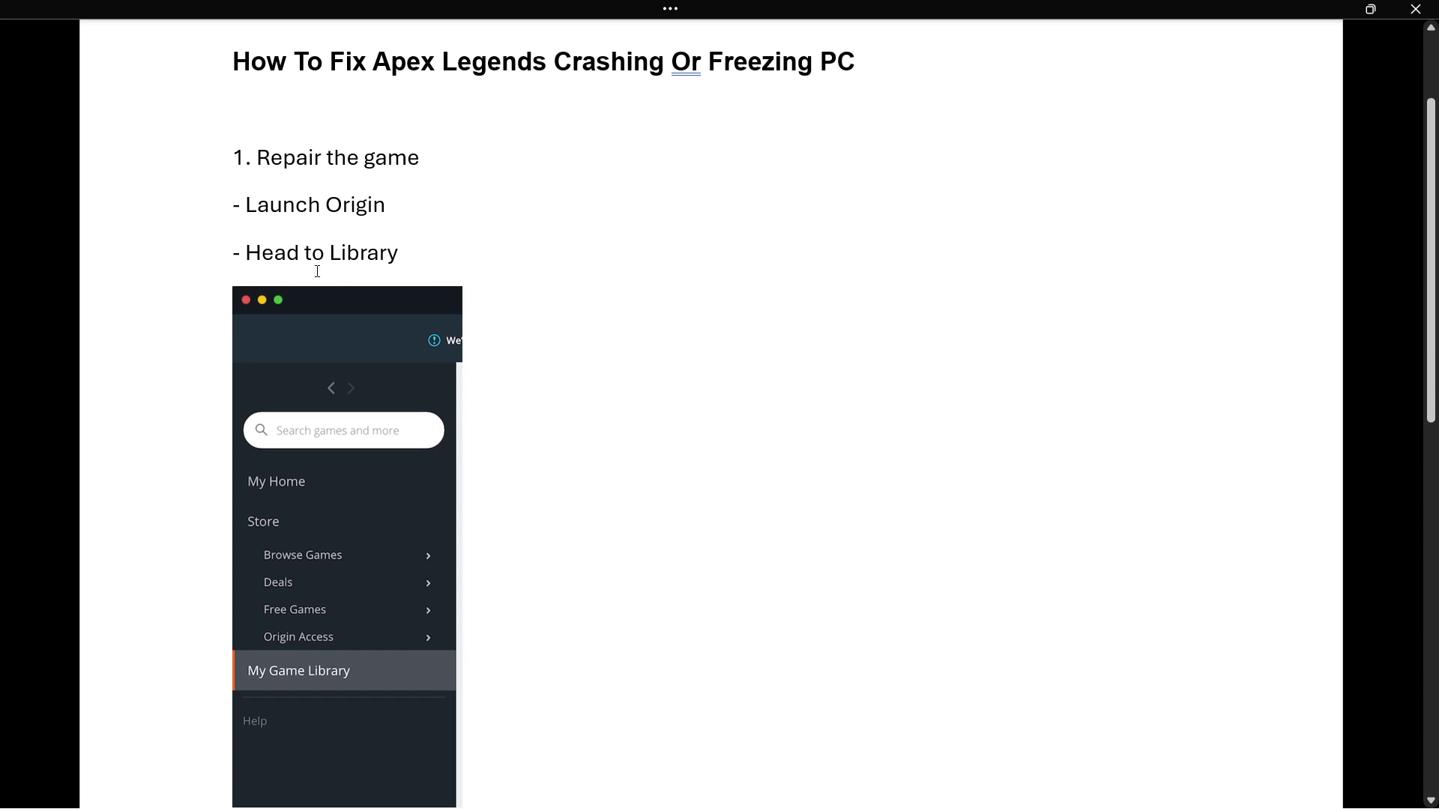
{"action": "scroll", "coordinate": [372, 501], "scroll_direction": "down", "scroll_amount": 1}
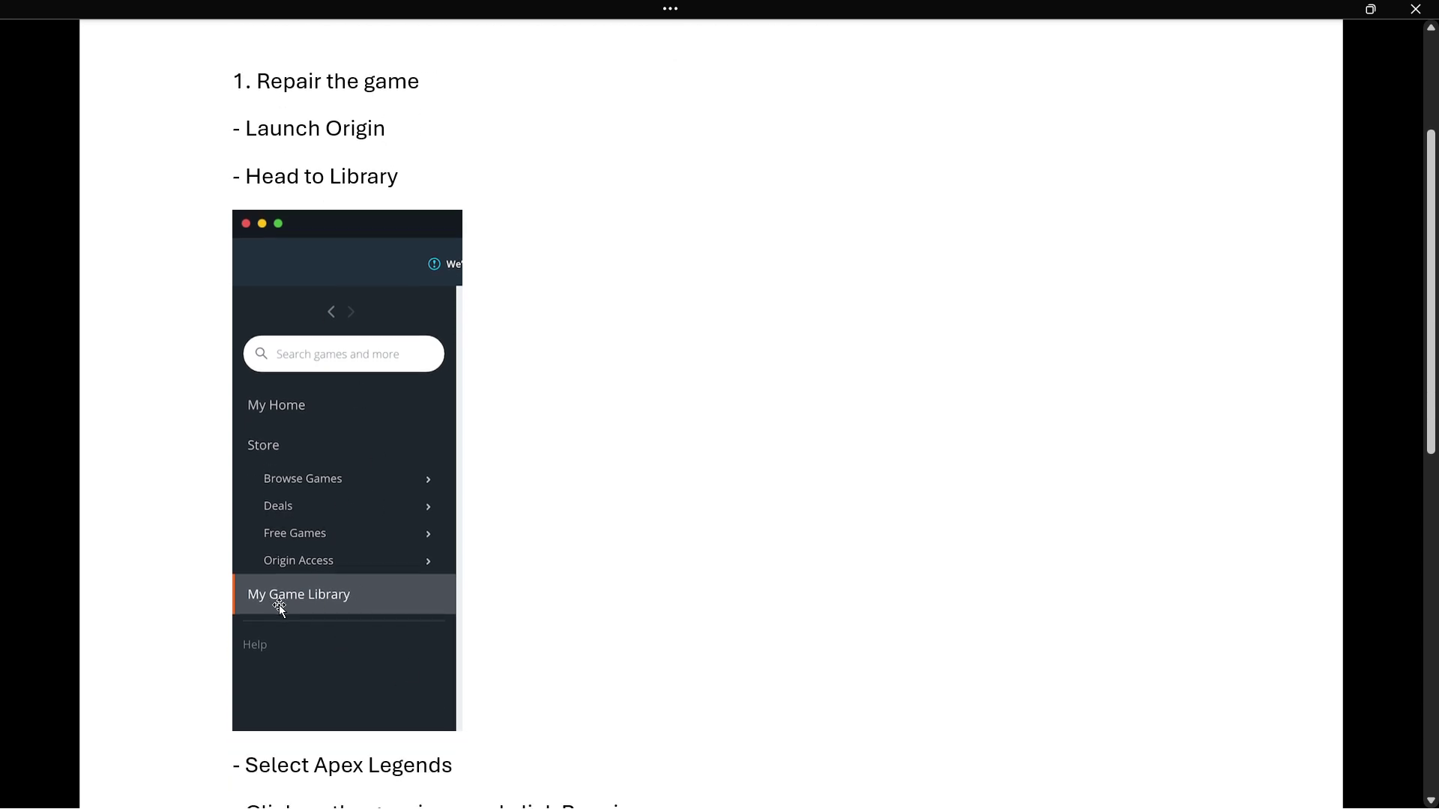
{"action": "scroll", "coordinate": [316, 580], "scroll_direction": "down", "scroll_amount": 1}
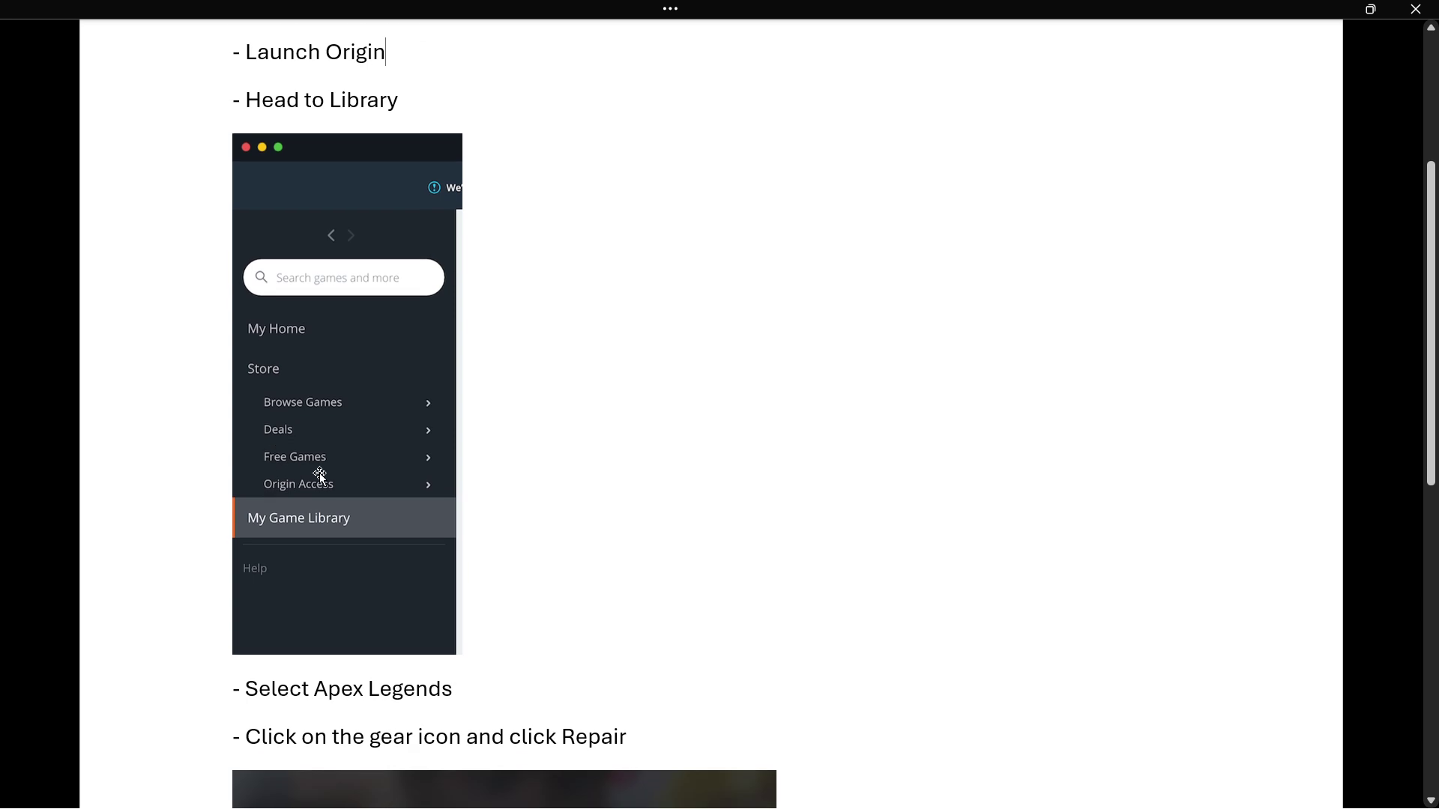
{"action": "scroll", "coordinate": [321, 473], "scroll_direction": "down", "scroll_amount": 2}
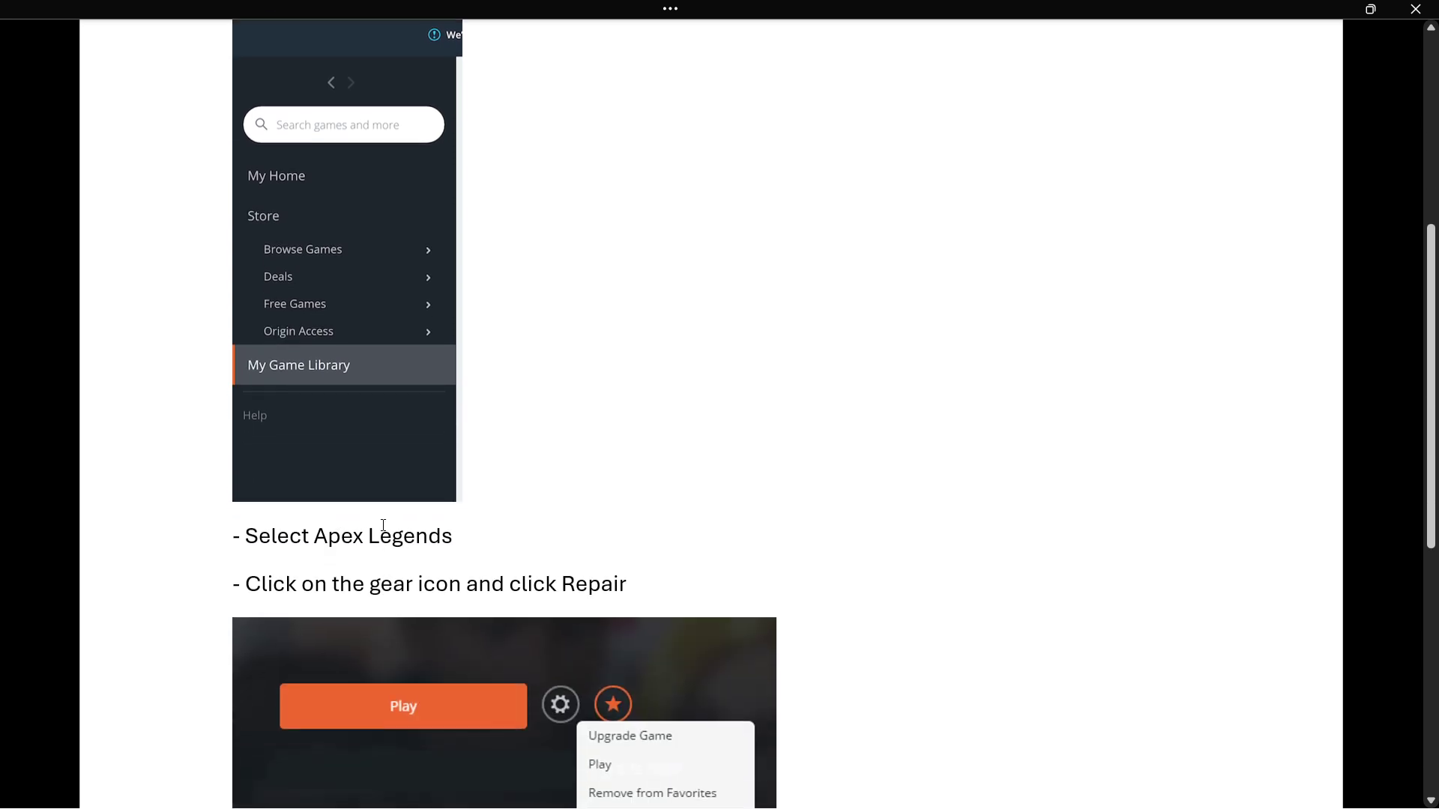
{"action": "scroll", "coordinate": [383, 524], "scroll_direction": "down", "scroll_amount": 1}
{"action": "scroll", "coordinate": [384, 562], "scroll_direction": "down", "scroll_amount": 2}
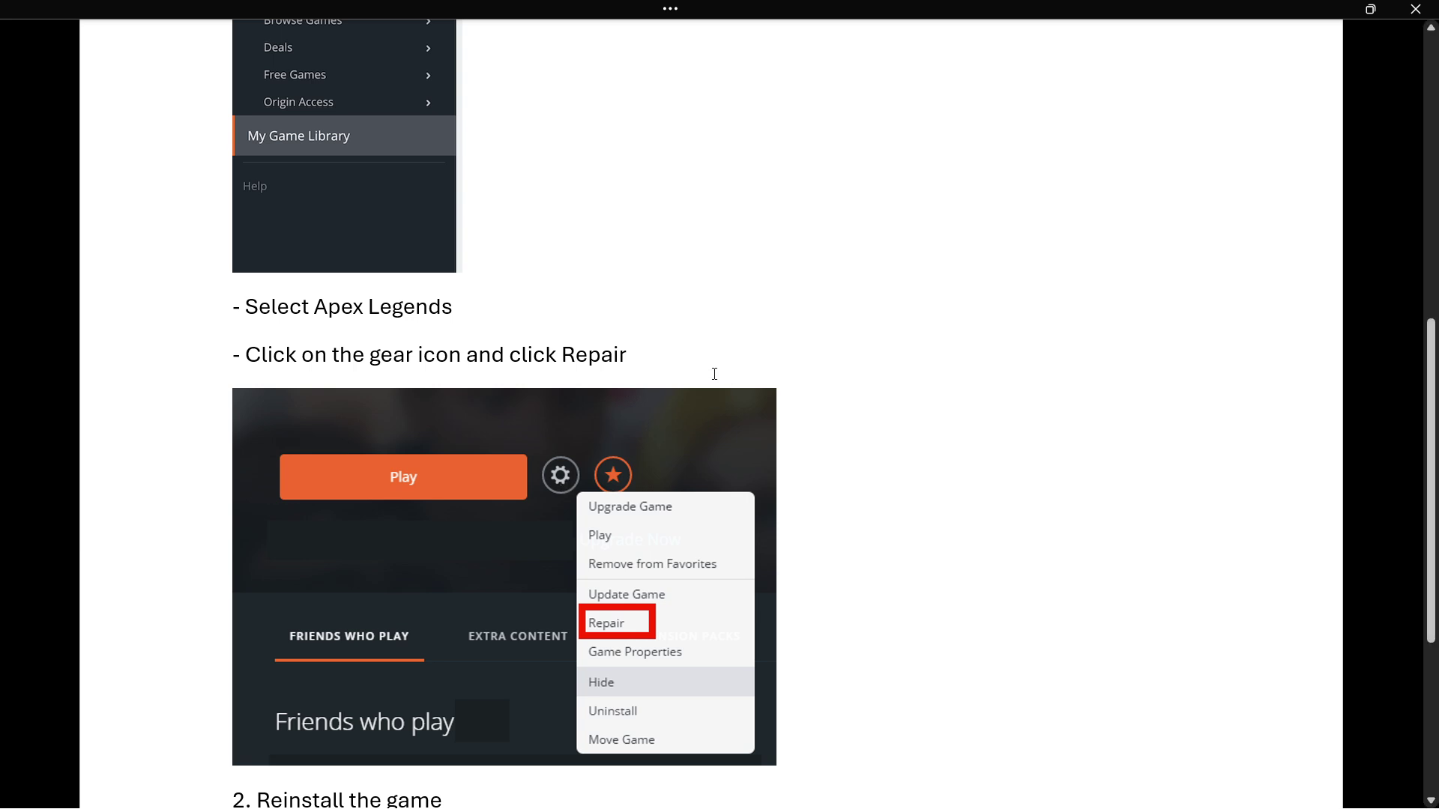
{"action": "scroll", "coordinate": [552, 459], "scroll_direction": "down", "scroll_amount": 1}
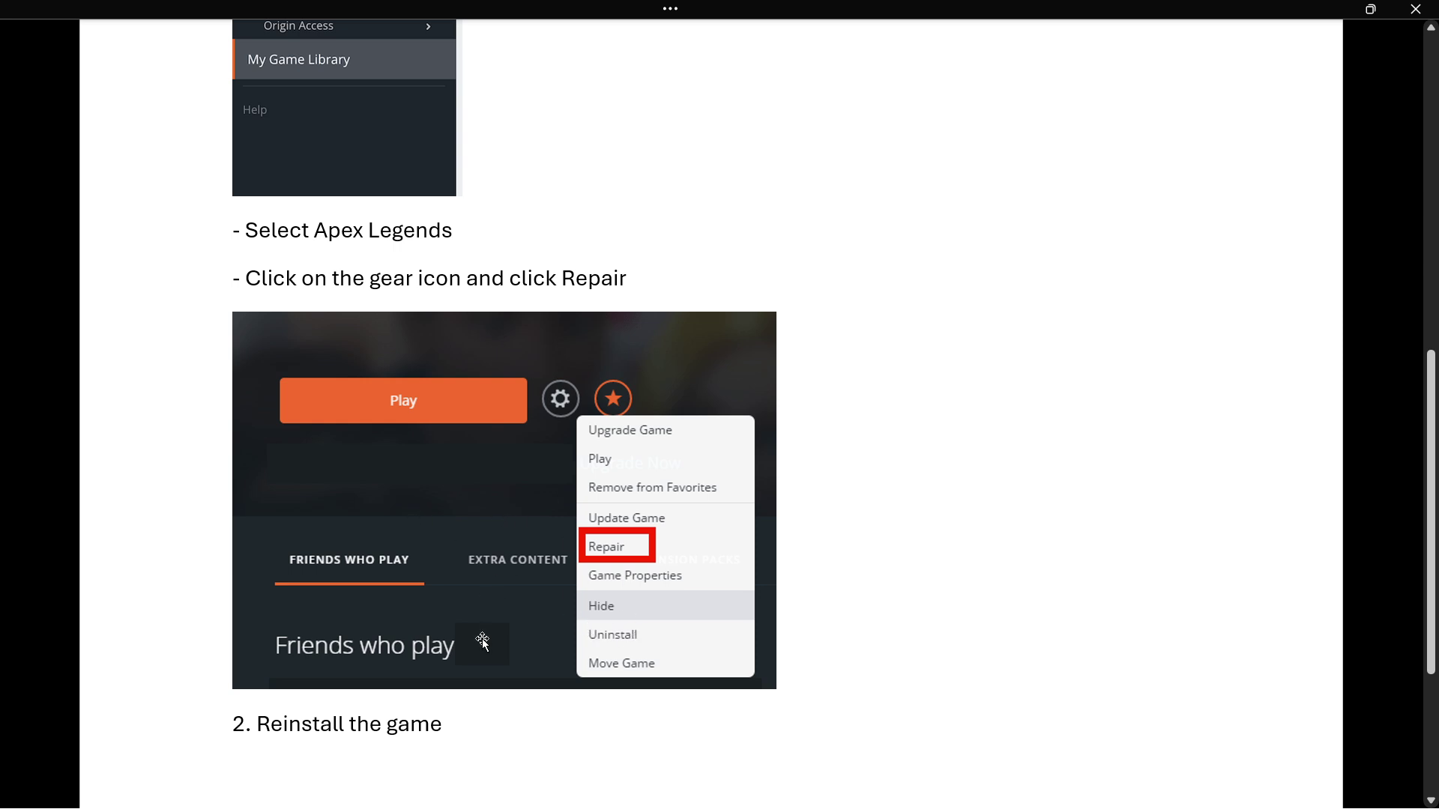
{"action": "scroll", "coordinate": [451, 562], "scroll_direction": "down", "scroll_amount": 2}
{"action": "scroll", "coordinate": [450, 563], "scroll_direction": "up", "scroll_amount": 5}
{"action": "scroll", "coordinate": [451, 562], "scroll_direction": "up", "scroll_amount": 5}
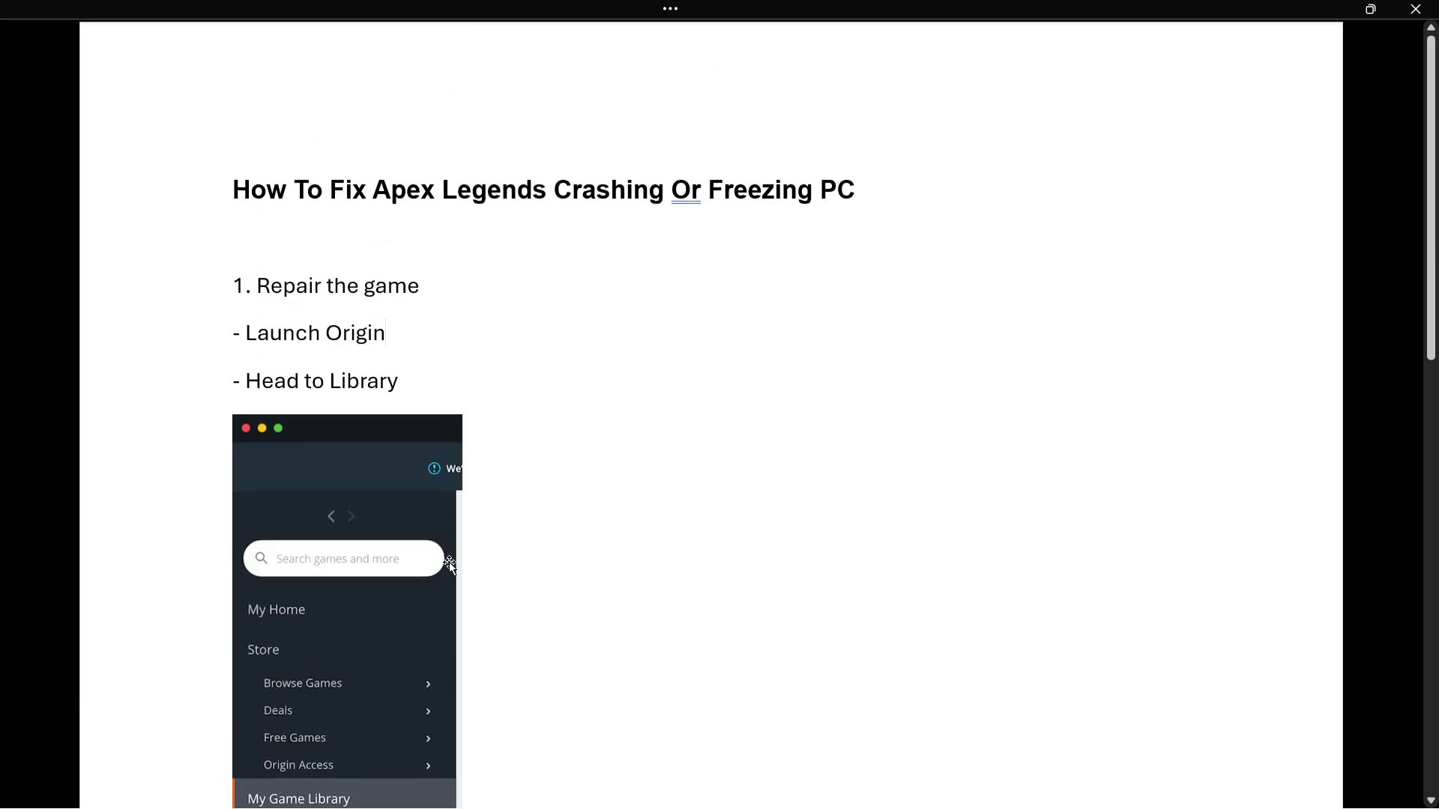
{"action": "scroll", "coordinate": [585, 511], "scroll_direction": "down", "scroll_amount": 1}
{"action": "scroll", "coordinate": [560, 511], "scroll_direction": "up", "scroll_amount": 2}
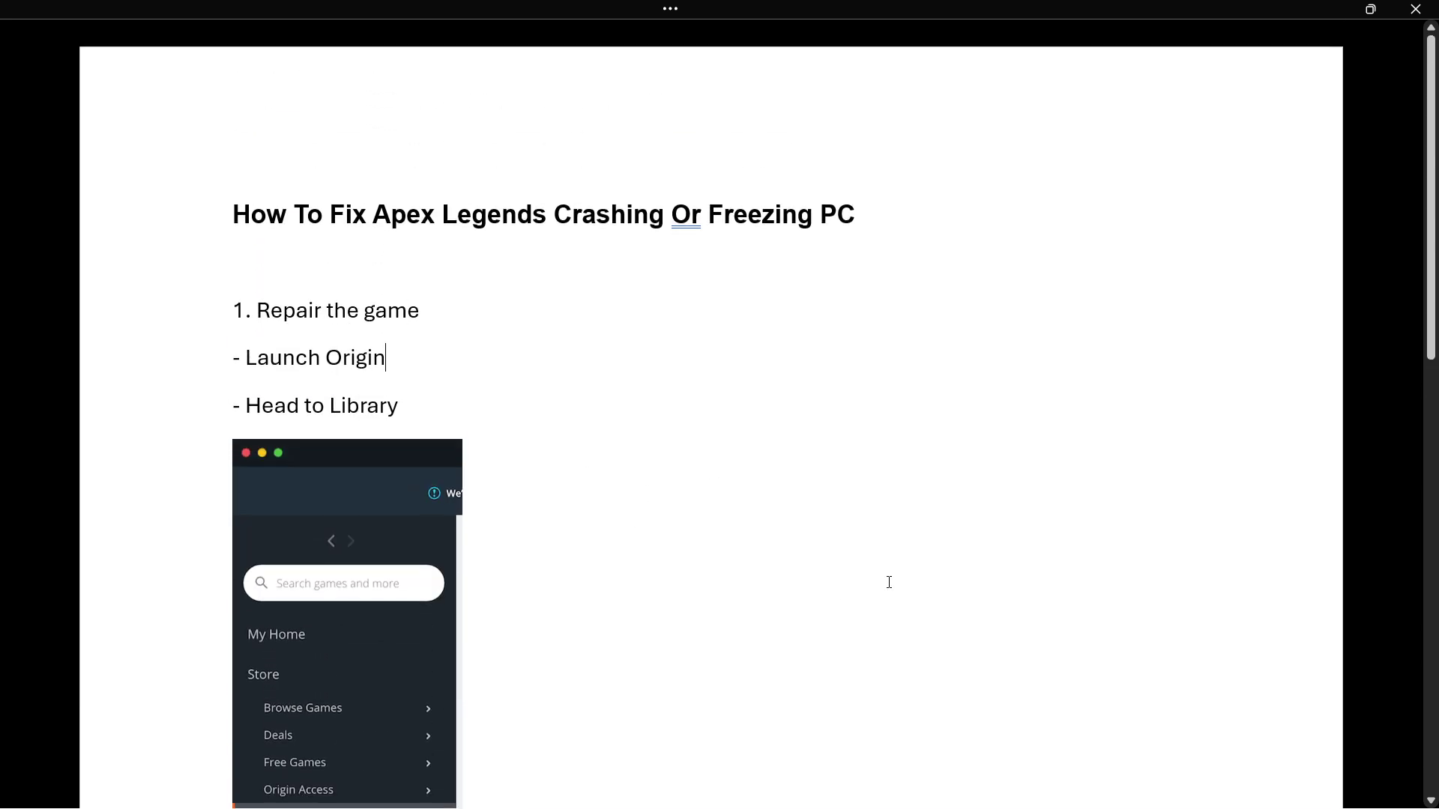